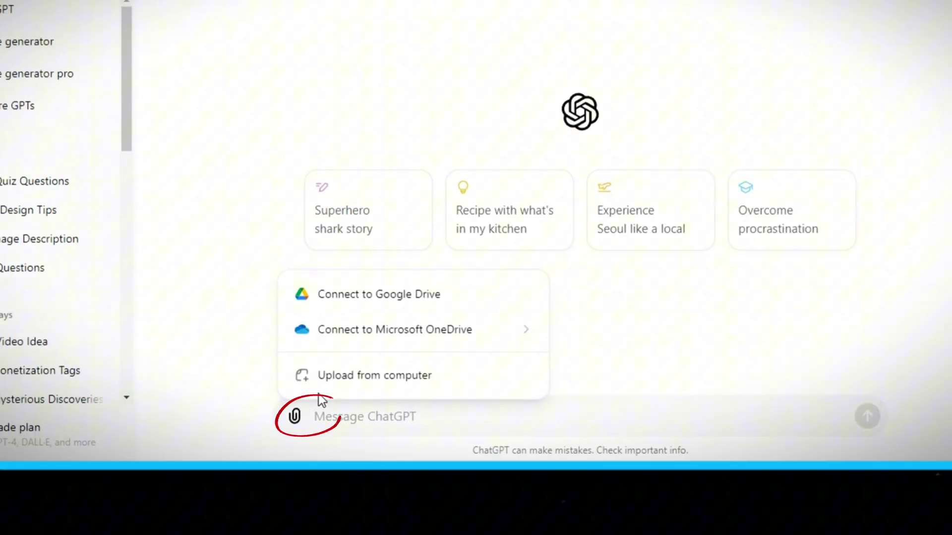
# Step: Attach the image maxresdefault (1) and paste the describe-this-image prompt
pyautogui.click(440, 384)
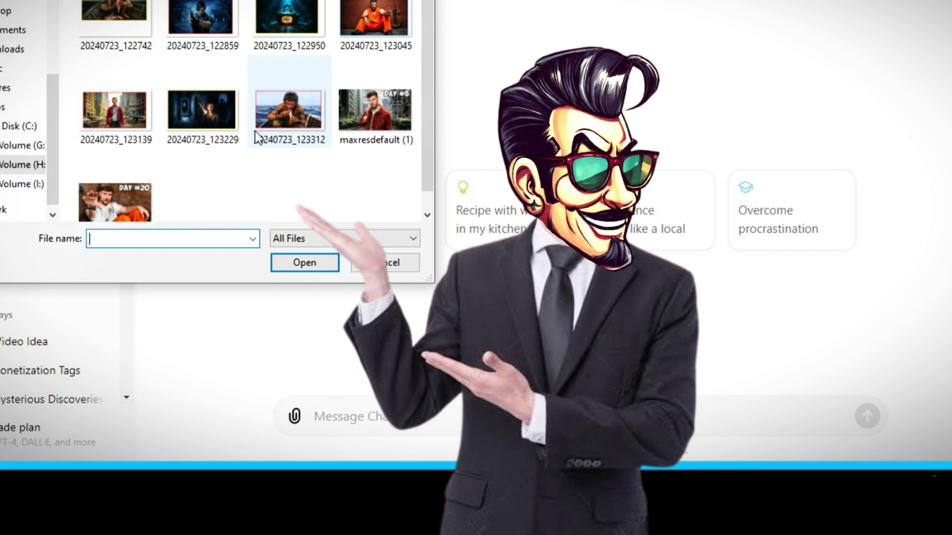
pyautogui.click(380, 90)
pyautogui.click(304, 263)
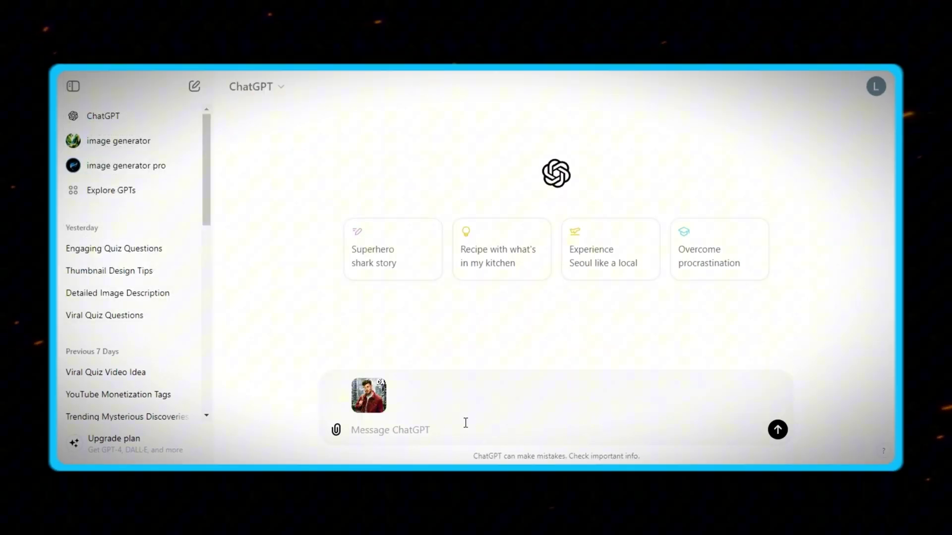
pyautogui.write('I want you to describe this image in complete detail covering every tiny little detail excluding texts and provide me with a detailed description of the image so that the description represents exactly what is in the image')
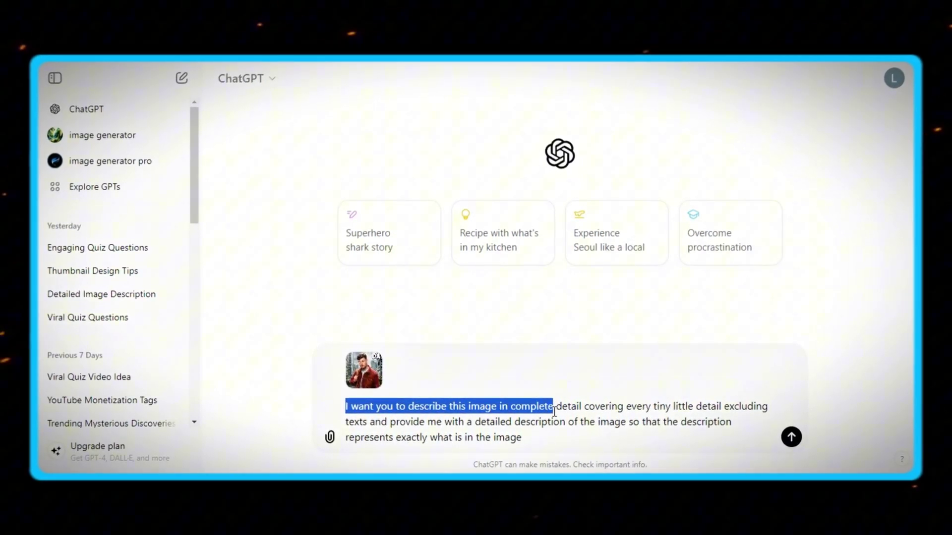
# Step: Send the prompt and select ChatGPT's detailed description of the post-apocalyptic photo
pyautogui.moveTo(554, 411); pyautogui.dragTo(633, 407)
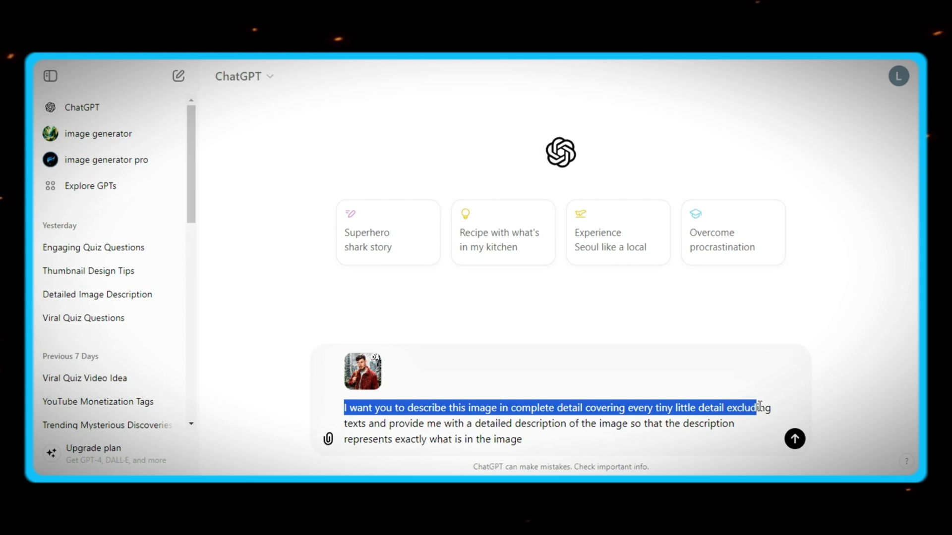
pyautogui.moveTo(368, 416); pyautogui.dragTo(432, 423)
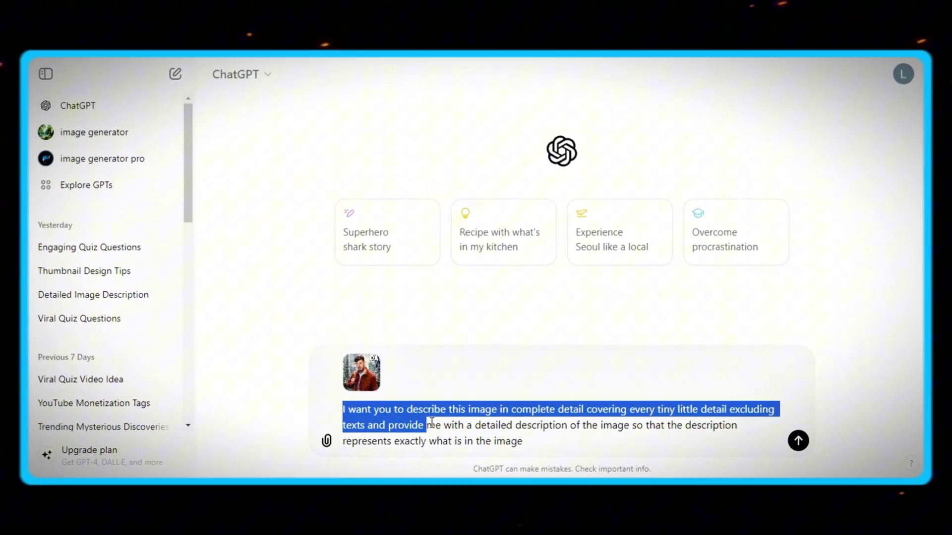
pyautogui.moveTo(572, 419); pyautogui.dragTo(659, 430)
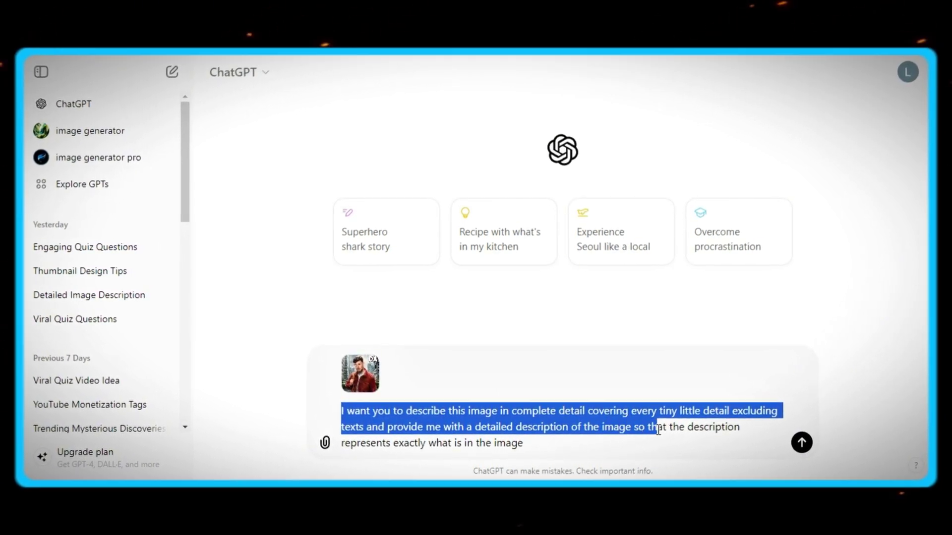
pyautogui.click(754, 447)
pyautogui.click(805, 444)
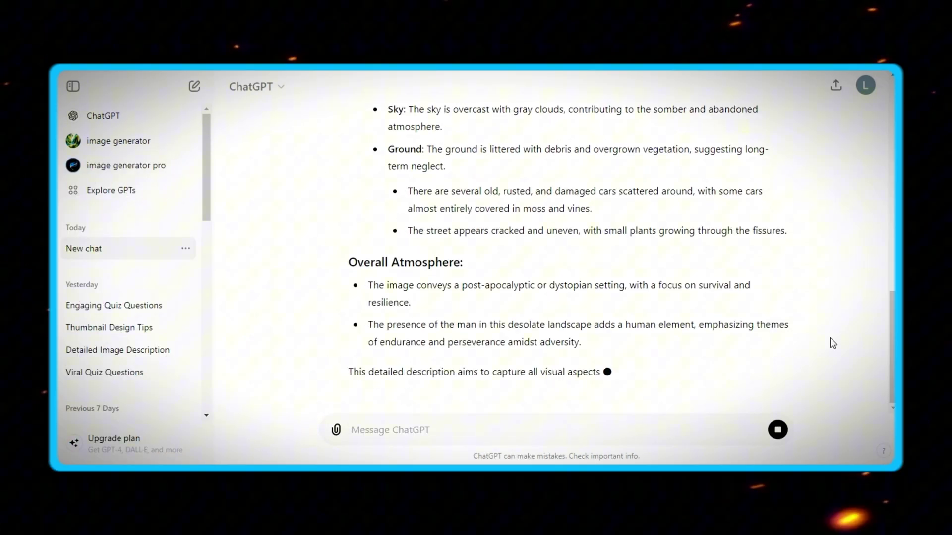
pyautogui.scroll(10, 837, 326)
pyautogui.moveTo(347, 172); pyautogui.dragTo(581, 293)
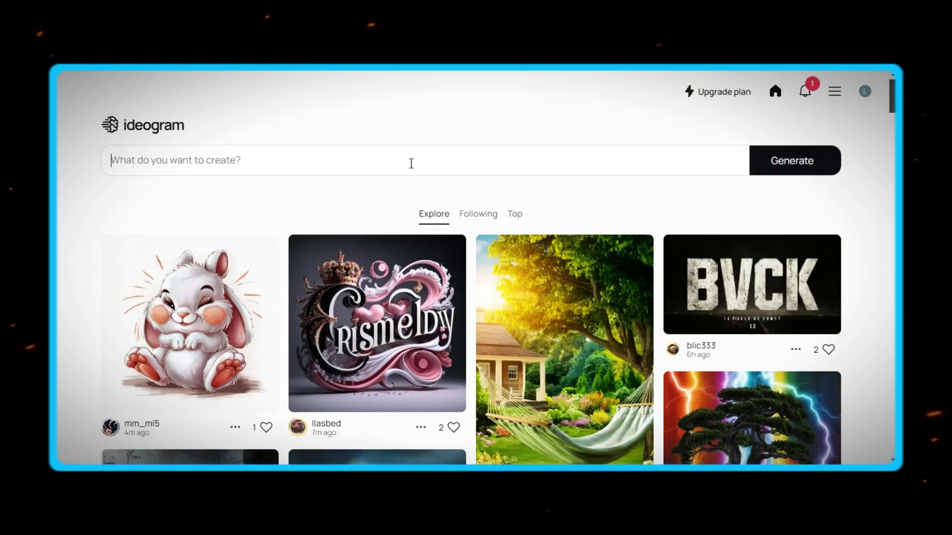
# Step: Paste the ruined-city description into Ideogram's prompt and generate at 16:9
pyautogui.click(410, 162)
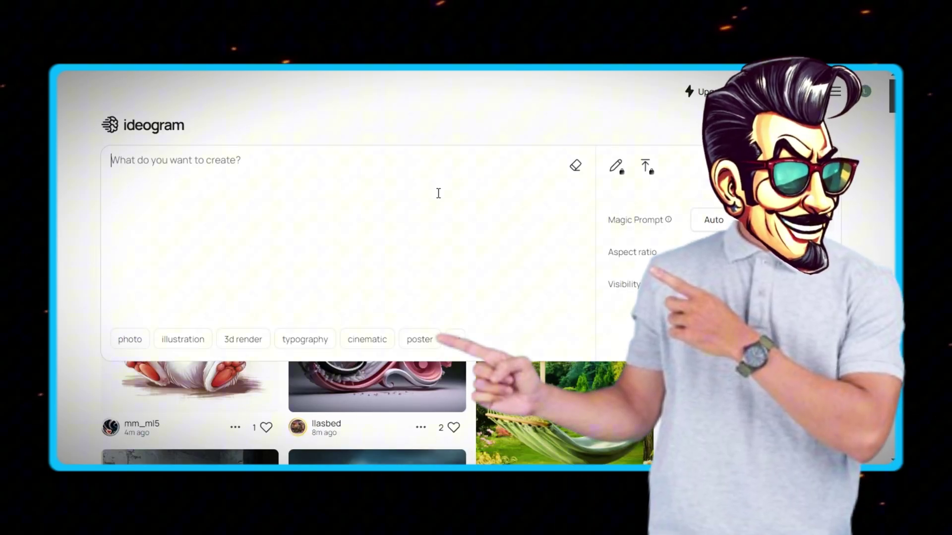
pyautogui.hotkey('ctrl', 'v')
pyautogui.scroll(10, 500, 236)
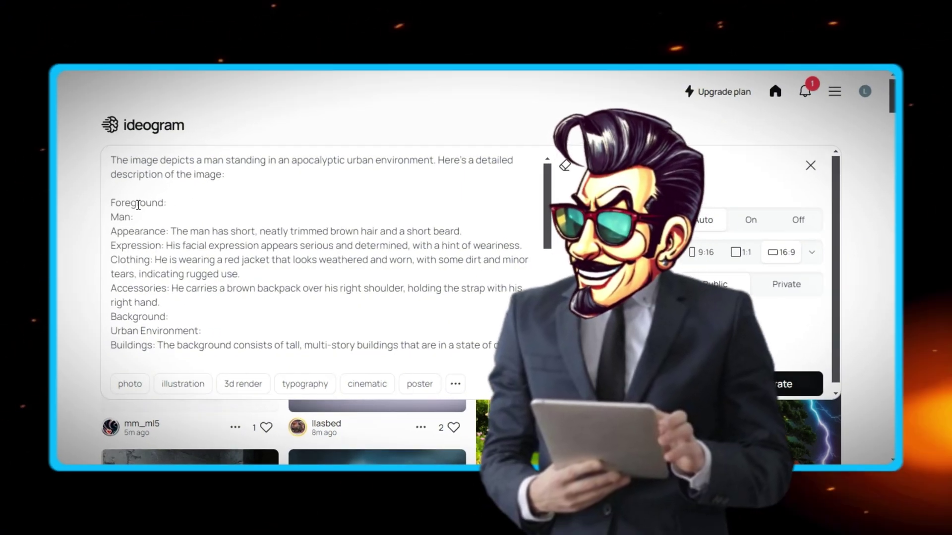
pyautogui.scroll(-2, 139, 208)
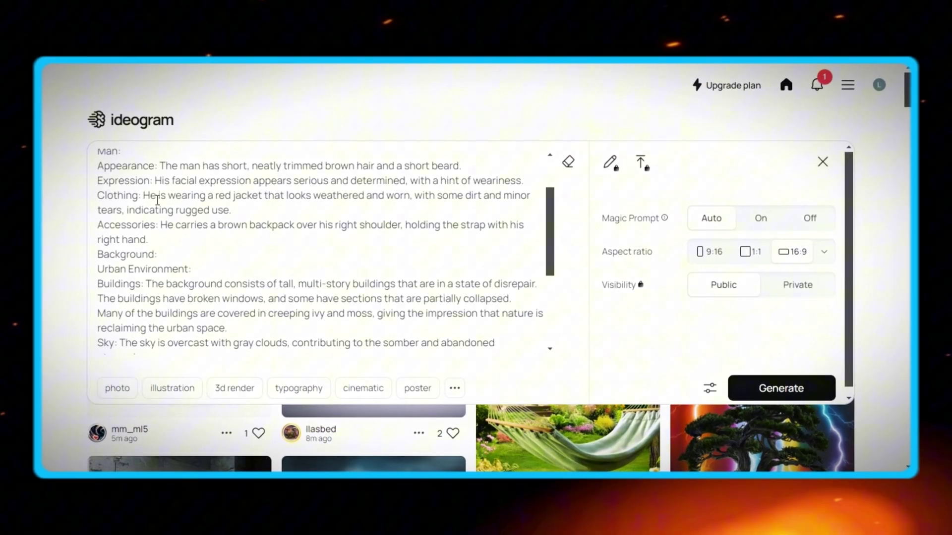
pyautogui.scroll(-3, 199, 208)
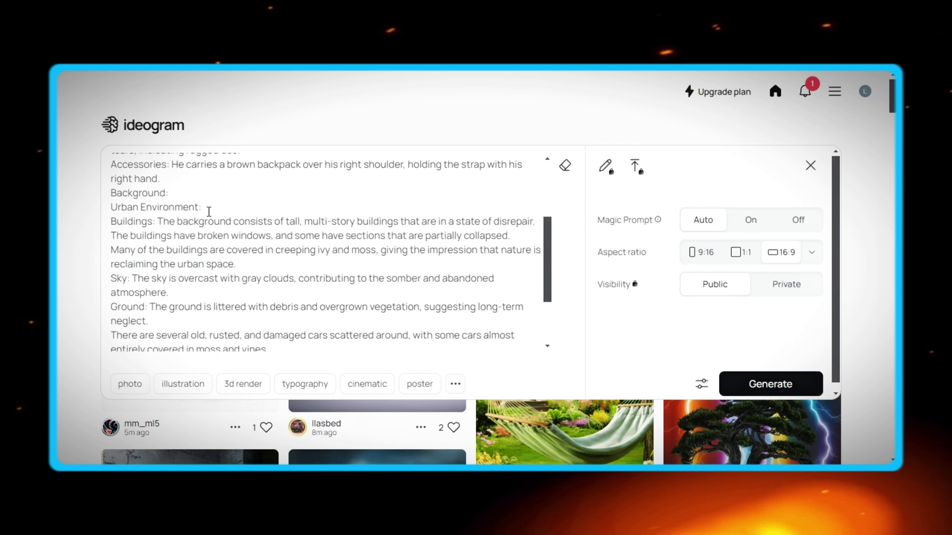
pyautogui.scroll(-4, 209, 212)
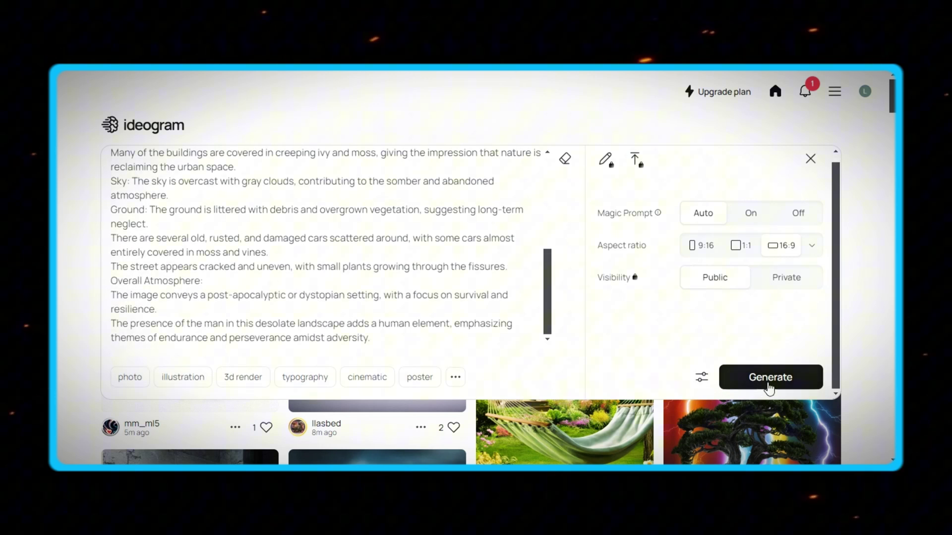
pyautogui.click(770, 379)
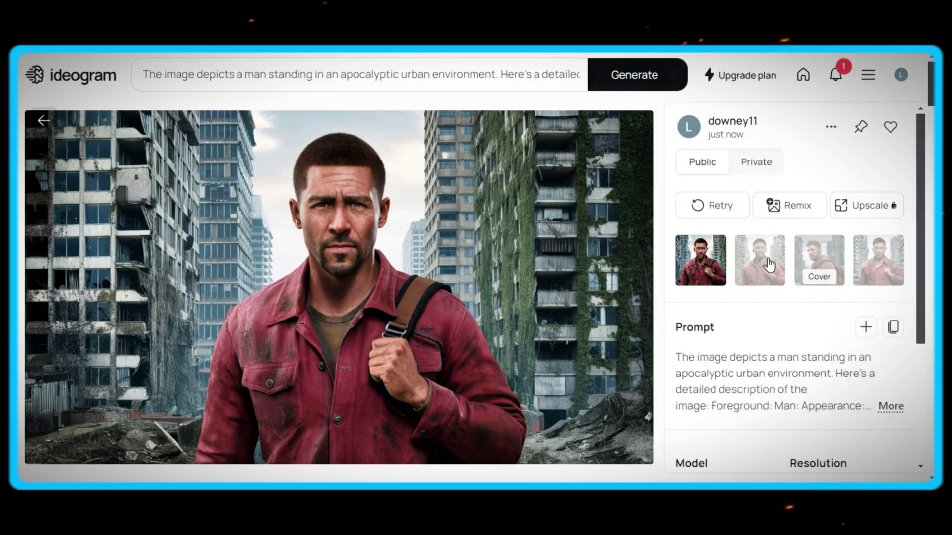
# Step: Display the second ruined-city variant in Ideogram
pyautogui.click(770, 265)
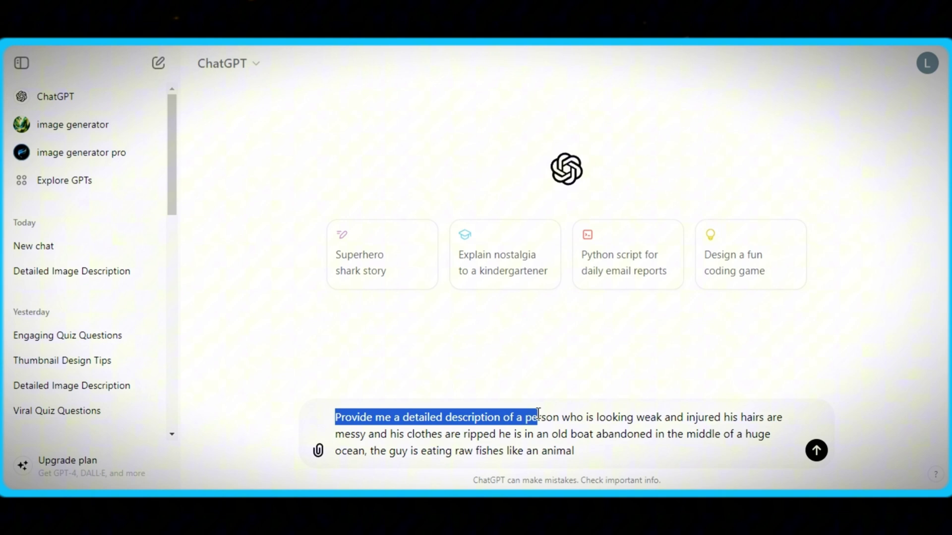
# Step: Submit the injured-man-in-a-boat prompt to ChatGPT for a detailed description
pyautogui.moveTo(605, 411); pyautogui.dragTo(575, 438)
pyautogui.click(590, 437)
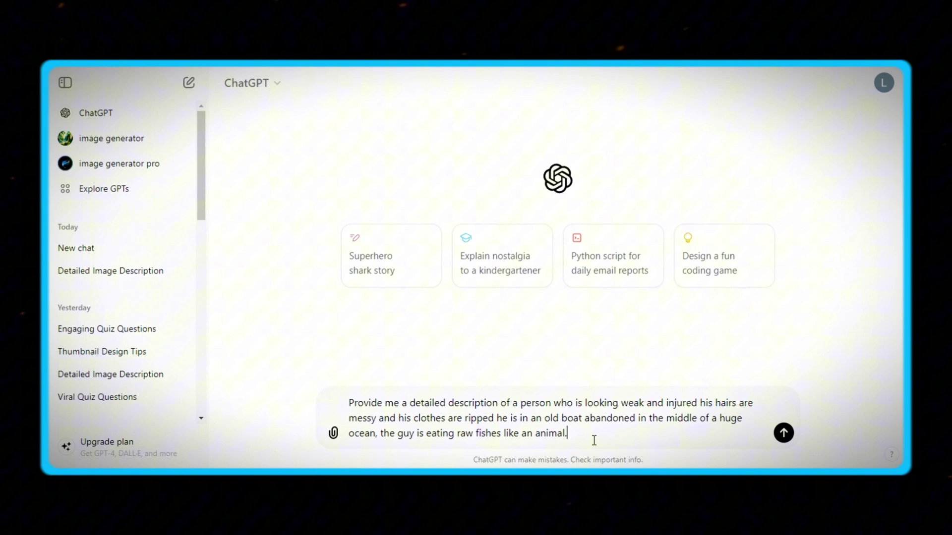
pyautogui.click(786, 434)
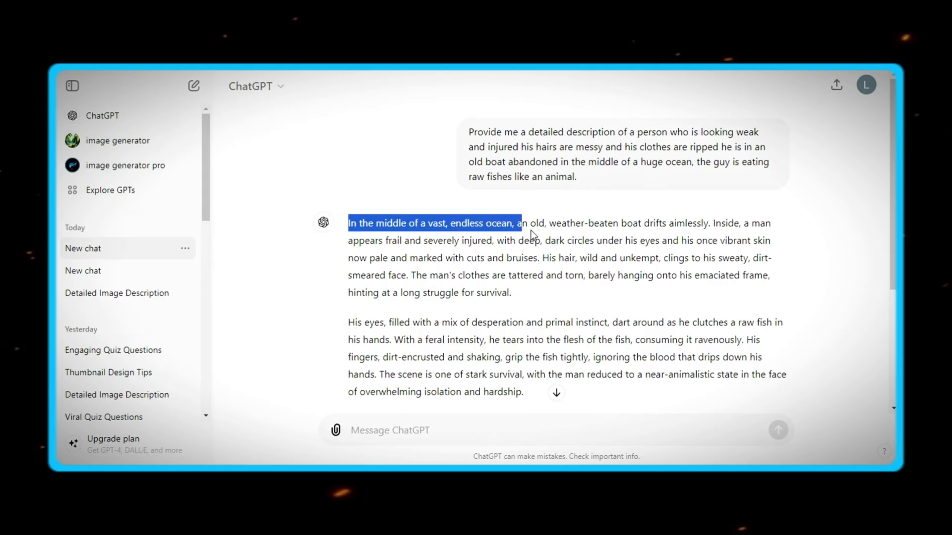
# Step: Paste the boat description into Ideogram, generate, and view the second image variant
pyautogui.scroll(-2, 377, 184)
pyautogui.moveTo(348, 147); pyautogui.dragTo(534, 394)
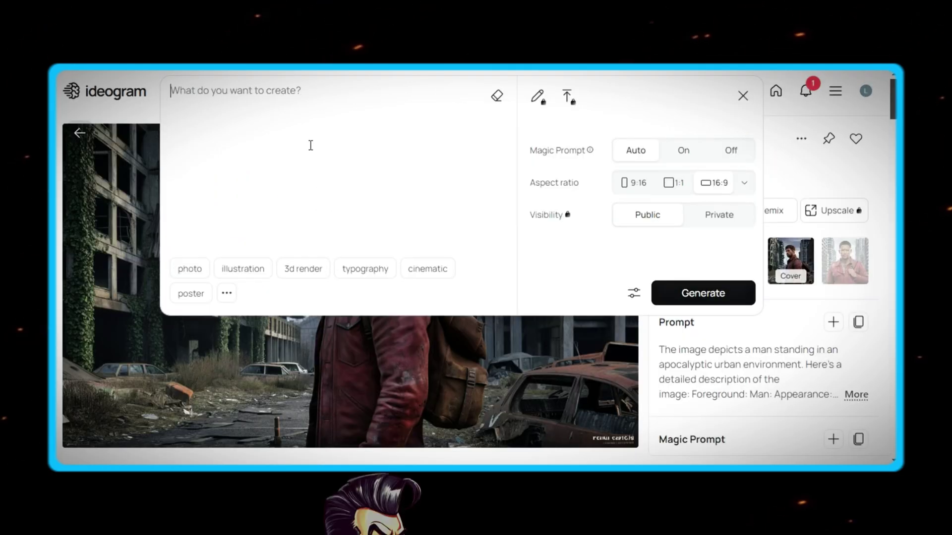
pyautogui.write("In the middle of a vast, endless ocean, an old, weather-beaten boat drifts aimlessly. Inside, a man appears frail and severely injured, with deep, dark circles under his eyes and his once vibrant skin now pale and marked with cuts and bruises. His hair, wild and unkempt, clings to his sweaty, dirt-smeared face. The man's clothes are tattered and torn, barely hanging onto his emaciated frame, hinting at a long struggle for survival.  His eyes, filled with a mix of desperation and primal instinct, dart around as he clutches a raw fish in his hands. With a feral intensity, he tears into the flesh of the fish, consuming it ravenously. His fingers, dirt-encrusted and shaking, grip the fish tightly, ignoring the blood that drips down his hands. The scene is one of stark survival, with the man reduced to a near-animalistic state in the face of overwhelming isolation and hardship.  The boat itself is a derelict vessel, its wood rotting and covered in barnacles and seaweed. The sails, if any remain, are shredded, fluttering weakly in the ocean breeze. The vast expanse of the ocean stretches out in every direction, with no land or rescue in sight, underscoring the man's profound sense of abandonment and desperation.")
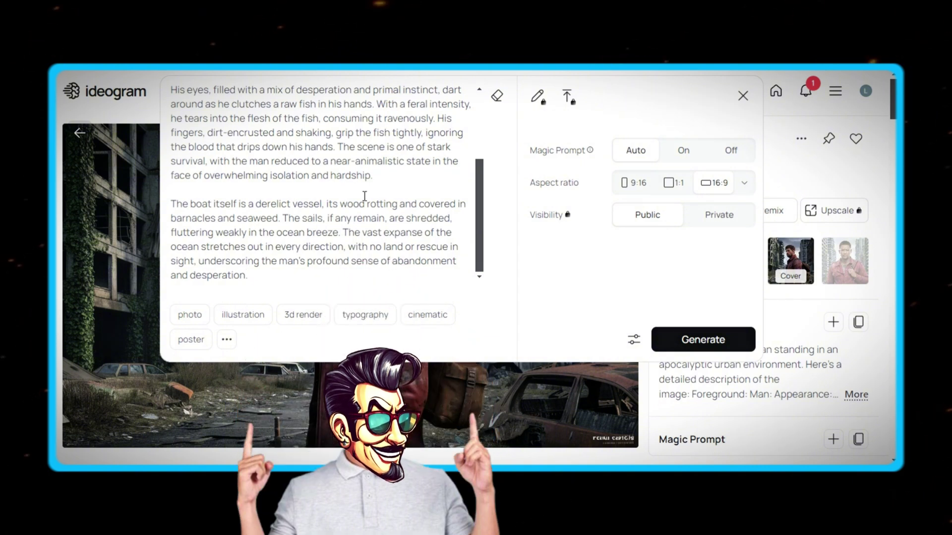
pyautogui.click(699, 342)
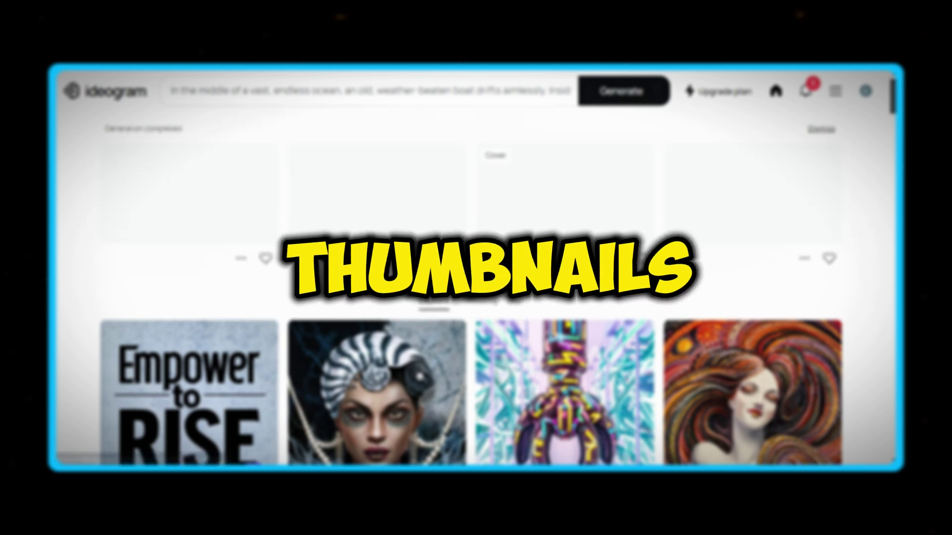
pyautogui.click(200, 192)
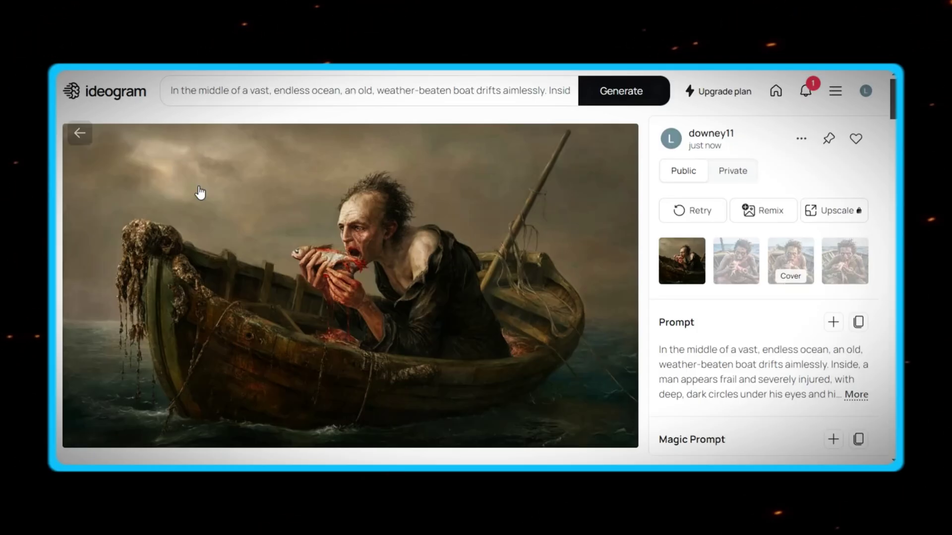
pyautogui.click(738, 274)
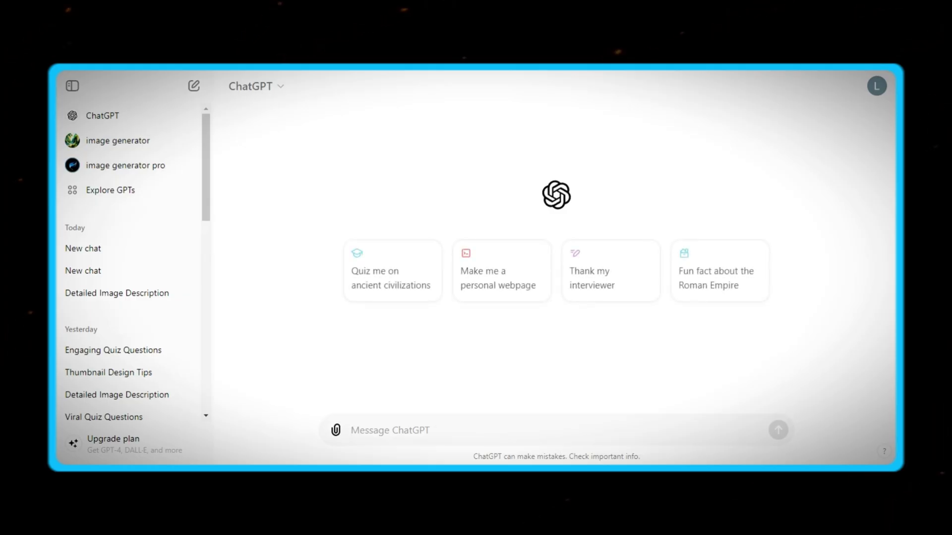
# Step: Paste the Visage thumbnail request and correct 'Youtube' to 'YouTube'
pyautogui.write('I am a gamer on Youtube I make gaming videos and I struggle to make attractive thumbnails for my videos could you please provide me a highly detailed description for a thumbnail for this specific "Visage" in a single paragraph and don’t add any text on the thumbnail')
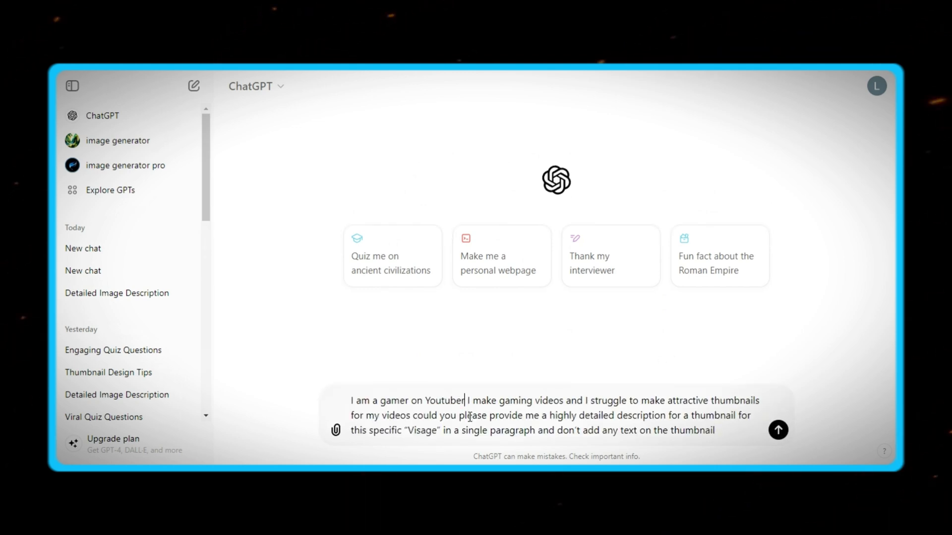
pyautogui.click(464, 401)
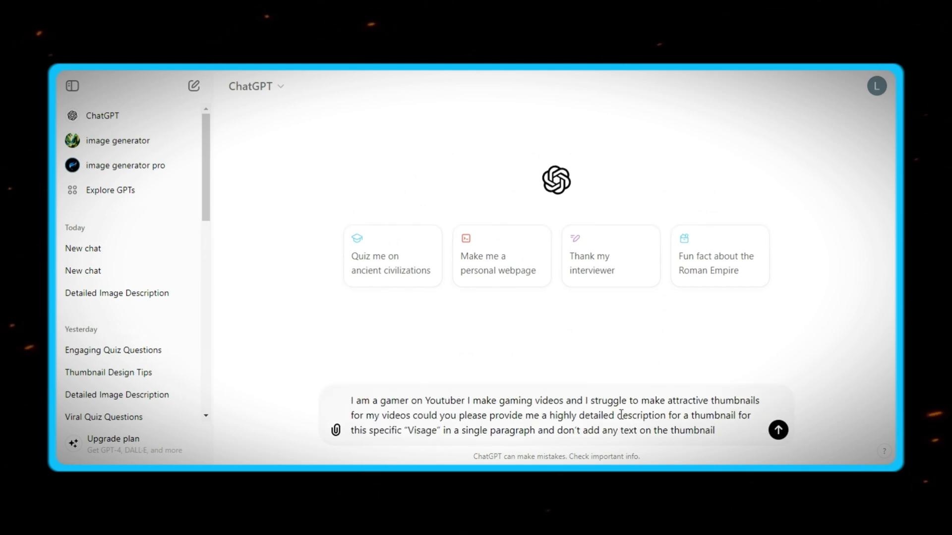
pyautogui.click(747, 430)
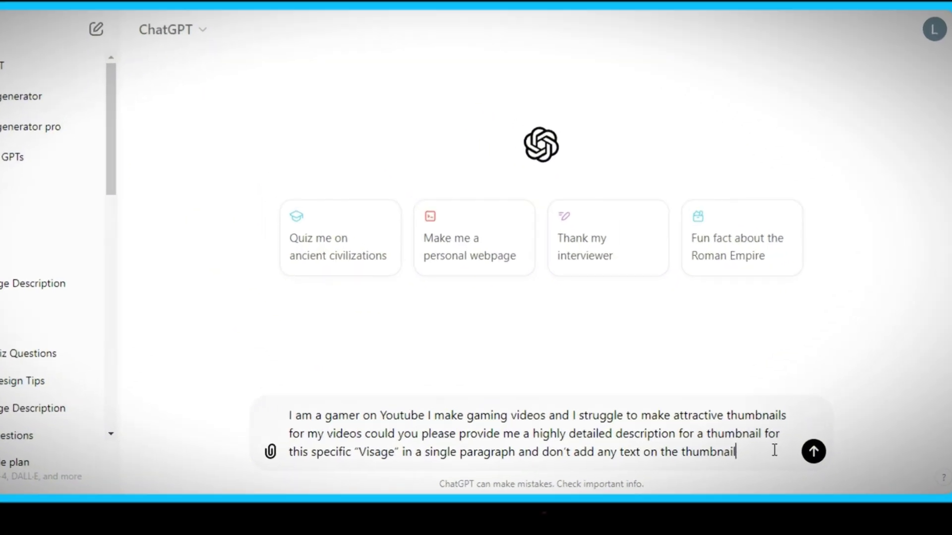
pyautogui.rightClick(404, 417)
pyautogui.click(436, 121)
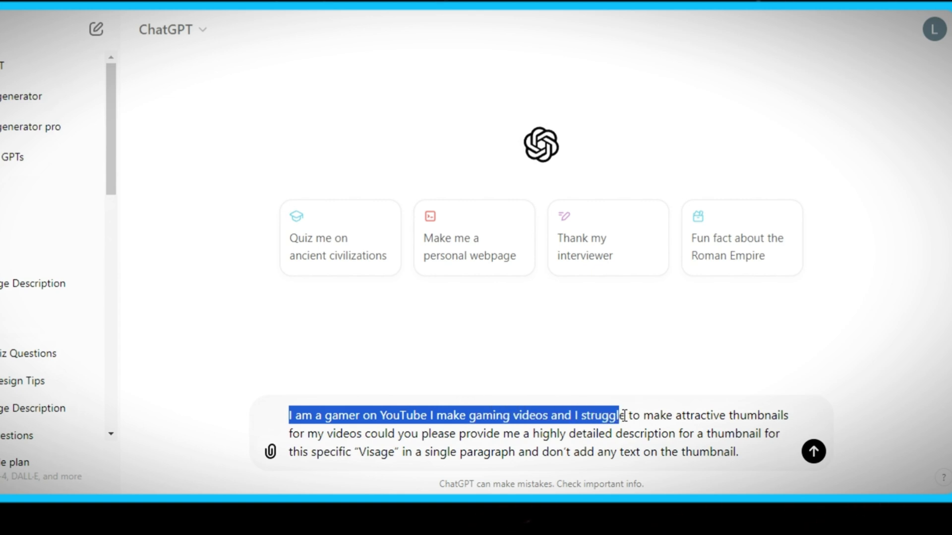
# Step: Insert 'Game' before 'Visage' and send the request to ChatGPT
pyautogui.moveTo(686, 421); pyautogui.dragTo(387, 432)
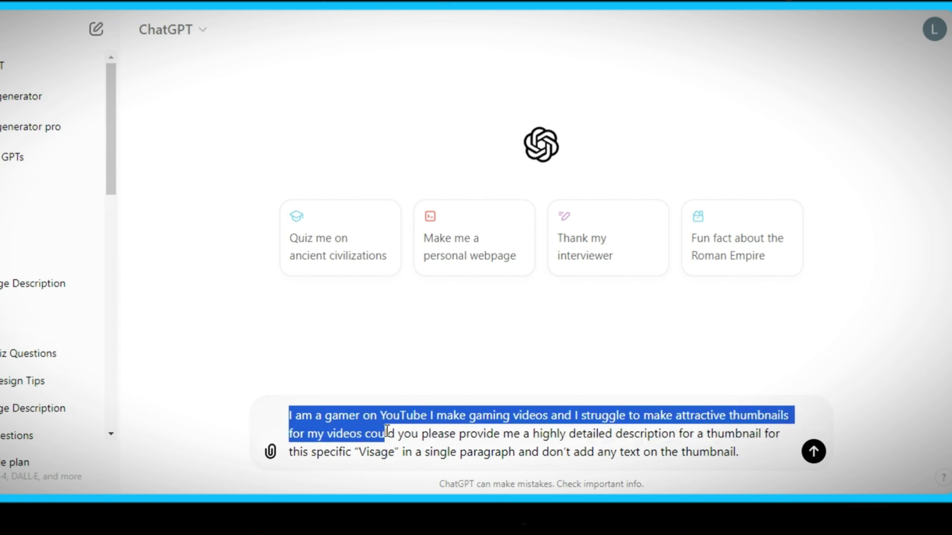
pyautogui.moveTo(514, 437); pyautogui.dragTo(326, 446)
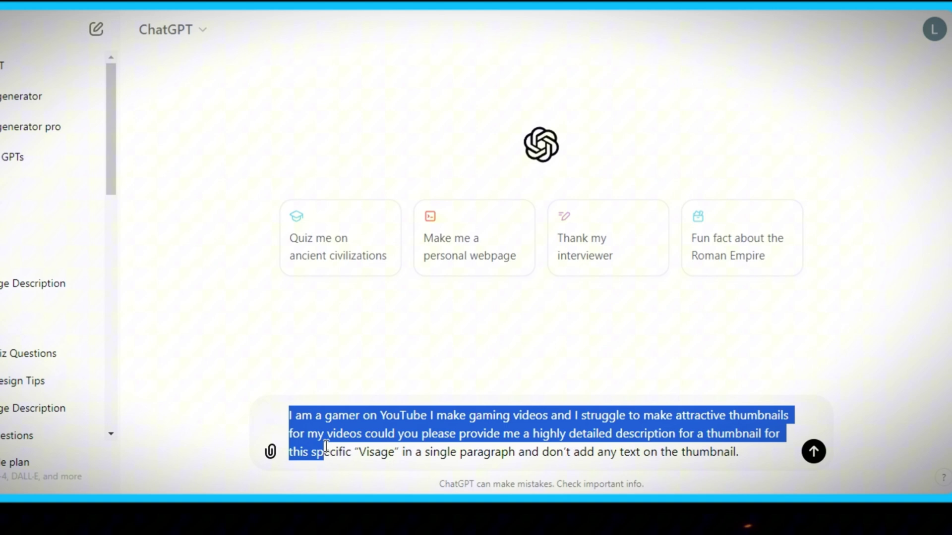
pyautogui.click(356, 448)
pyautogui.write('Game')
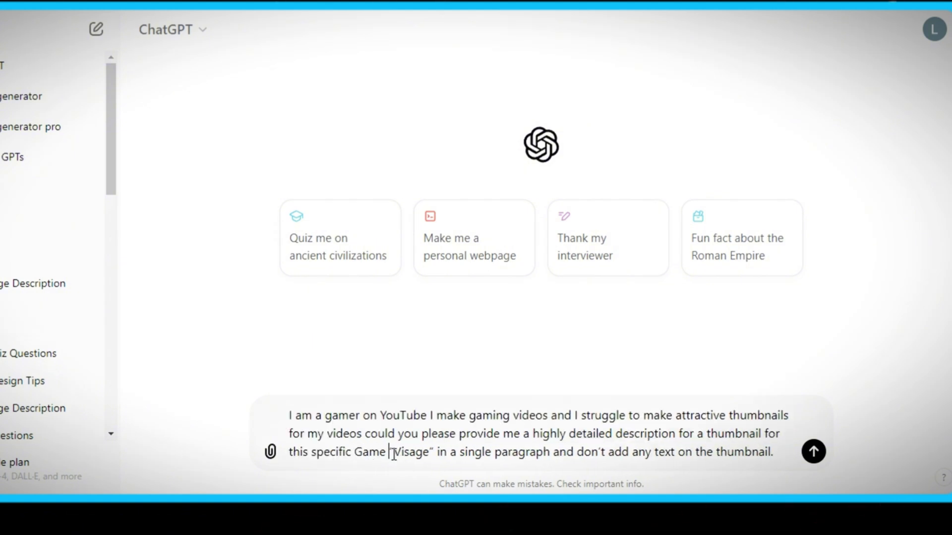
pyautogui.moveTo(393, 454); pyautogui.dragTo(434, 455)
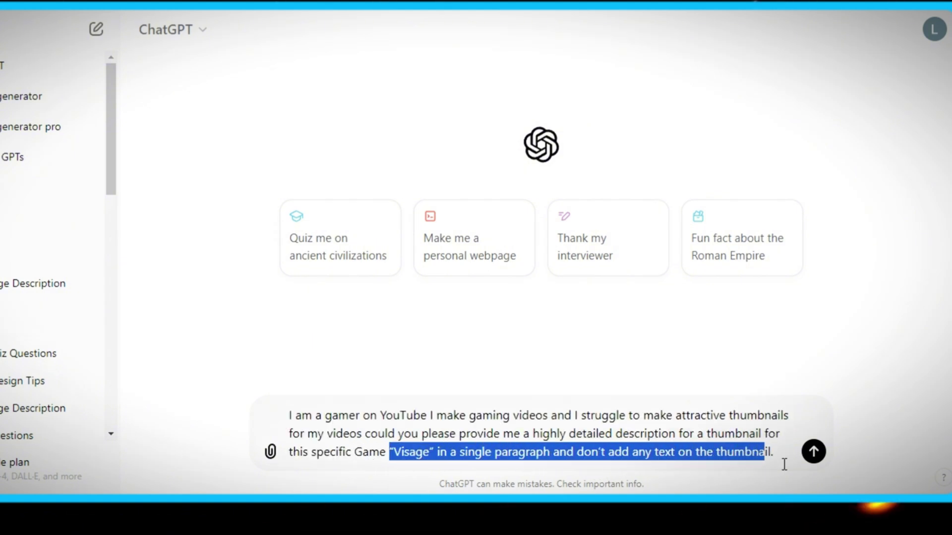
pyautogui.click(409, 460)
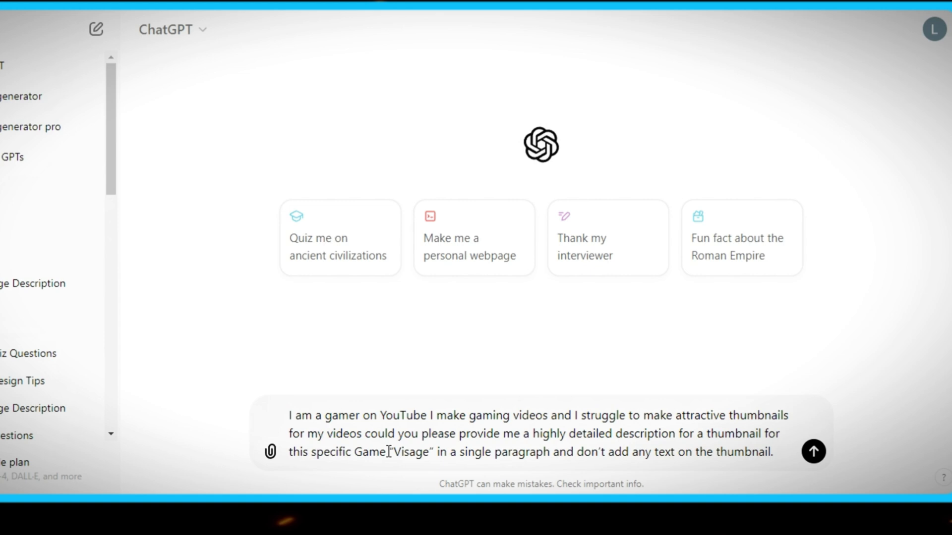
pyautogui.click(814, 452)
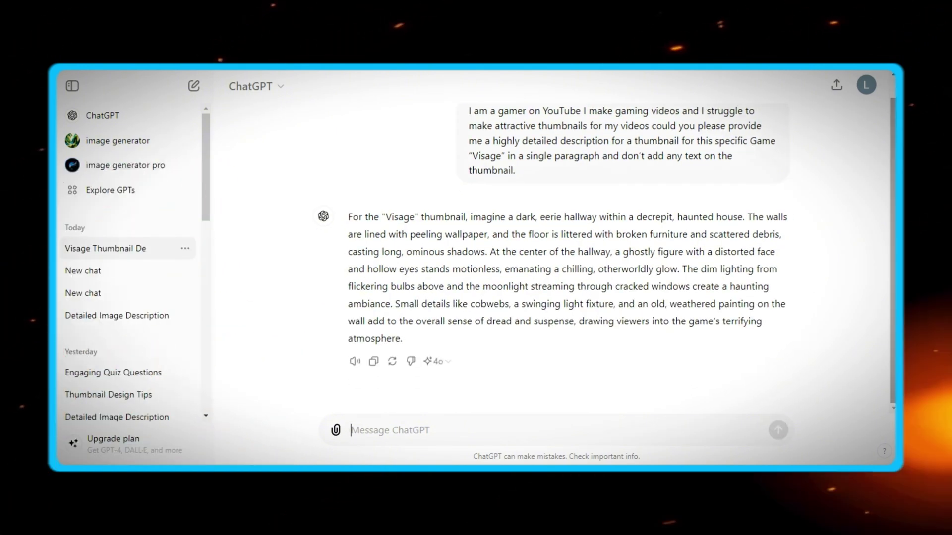
# Step: Paste the haunted-hallway description into Ideogram, apply the poster tag, and generate
pyautogui.moveTo(470, 216); pyautogui.dragTo(442, 340)
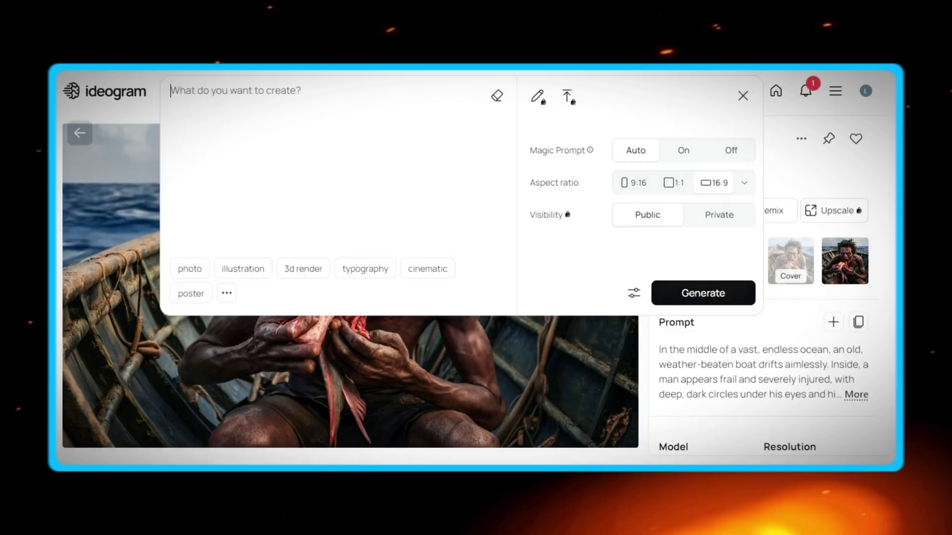
pyautogui.write('imagine a dark, eerie hallway within a decrepit, haunted house. The walls are lined with peeling wallpaper, and the floor is littered with broken furniture and scattered debris, casting long, ominous shadows. At the center of the hallway, a ghostly figure with a distorted face and hollow eyes stands motionless, emanating a chilling, otherworldly glow. The dim lighting from flickering bulbs above and the moonlight streaming through cracked windows create a haunting ambiance. Small details like cobwebs, a swinging light fixture, and an old, weathered painting on the wall add to the overall sense of dread and suspense, drawing viewers into the game’s terrifying atmosphere.')
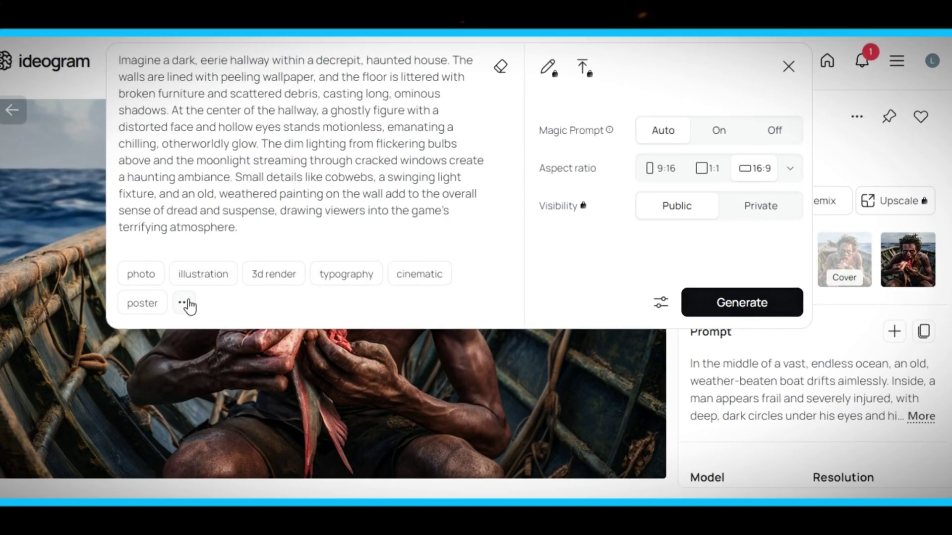
pyautogui.click(226, 298)
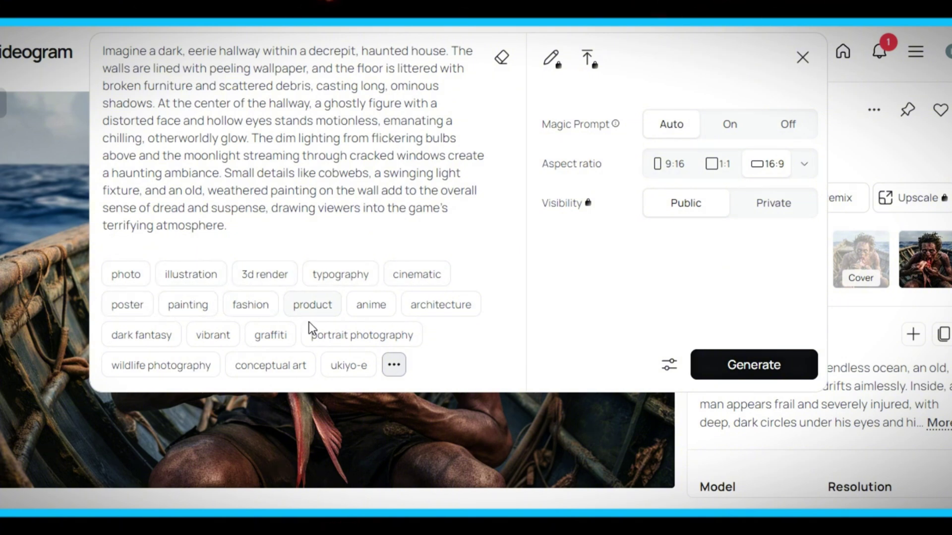
pyautogui.click(127, 305)
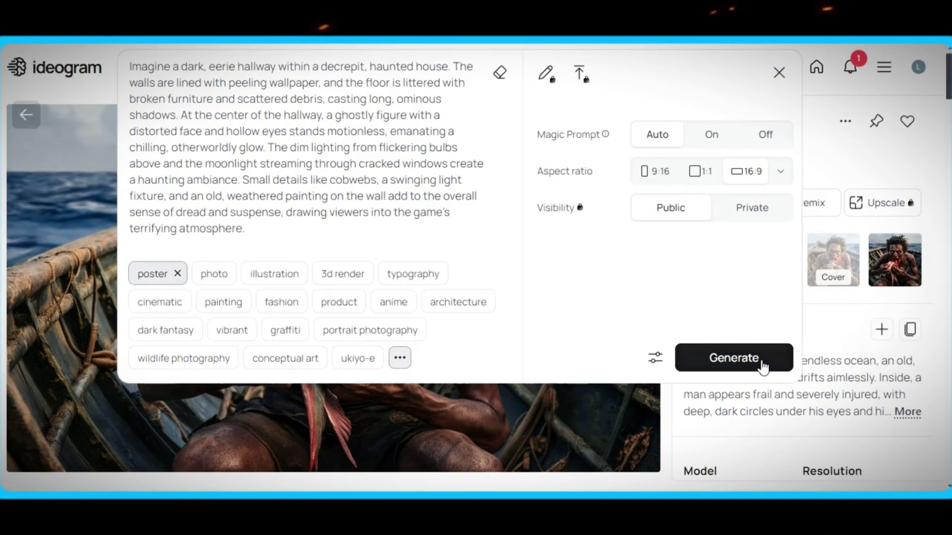
pyautogui.click(781, 372)
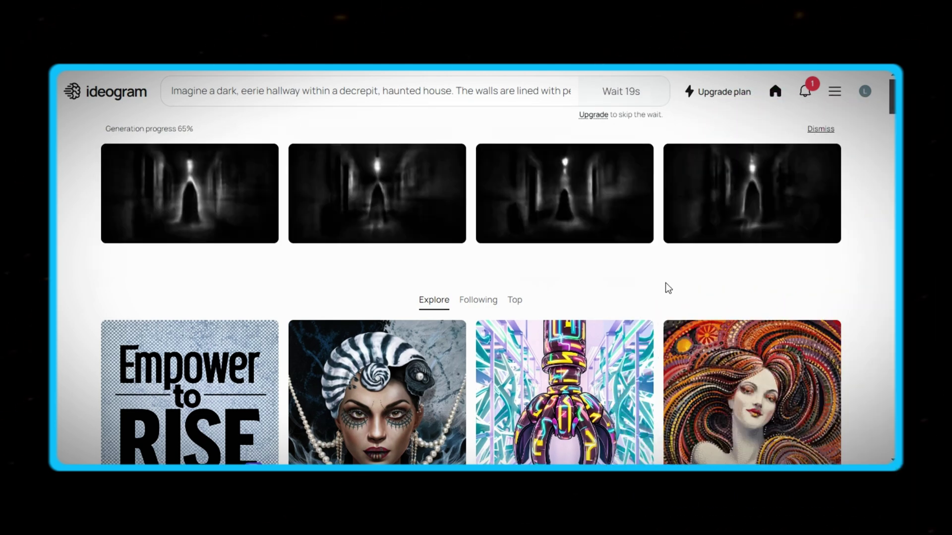
# Step: Browse the four hallway images, settle on the third, and show its Download options
pyautogui.click(168, 194)
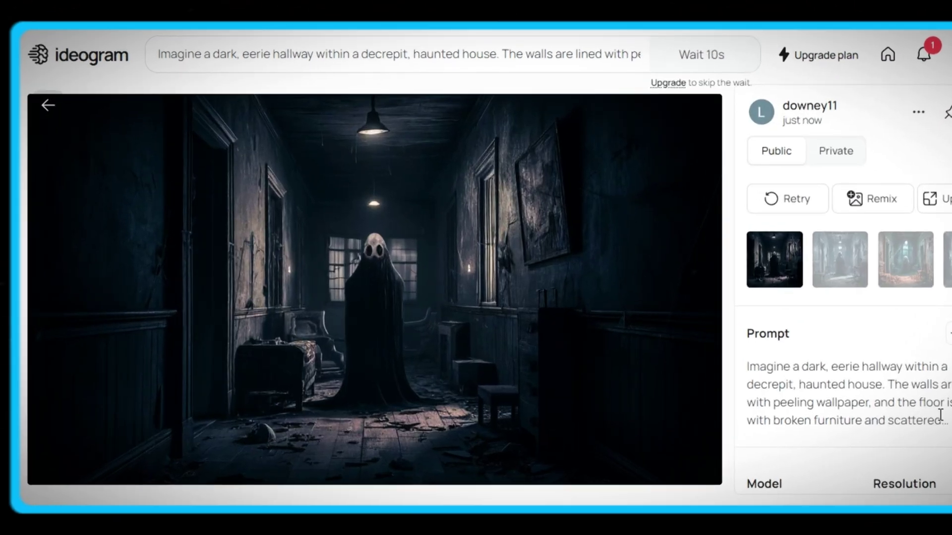
pyautogui.click(848, 274)
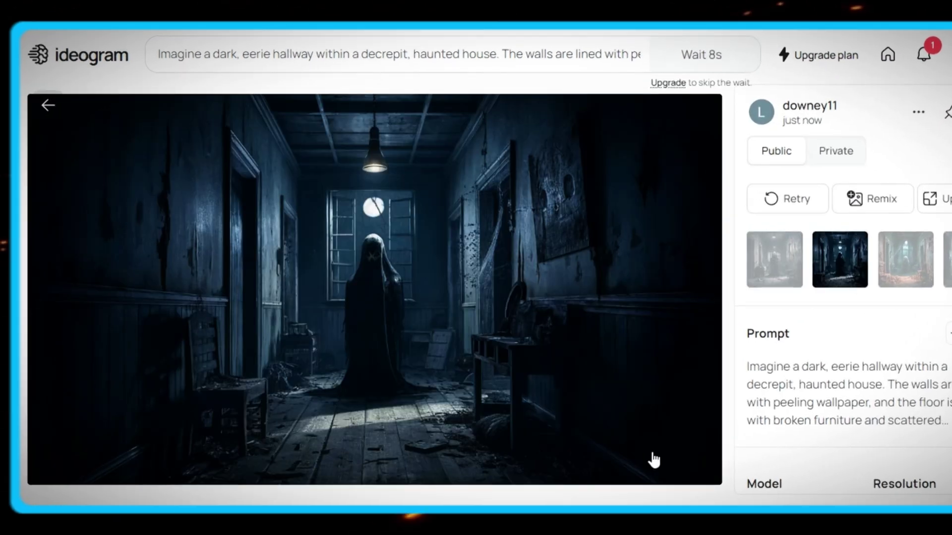
pyautogui.click(908, 259)
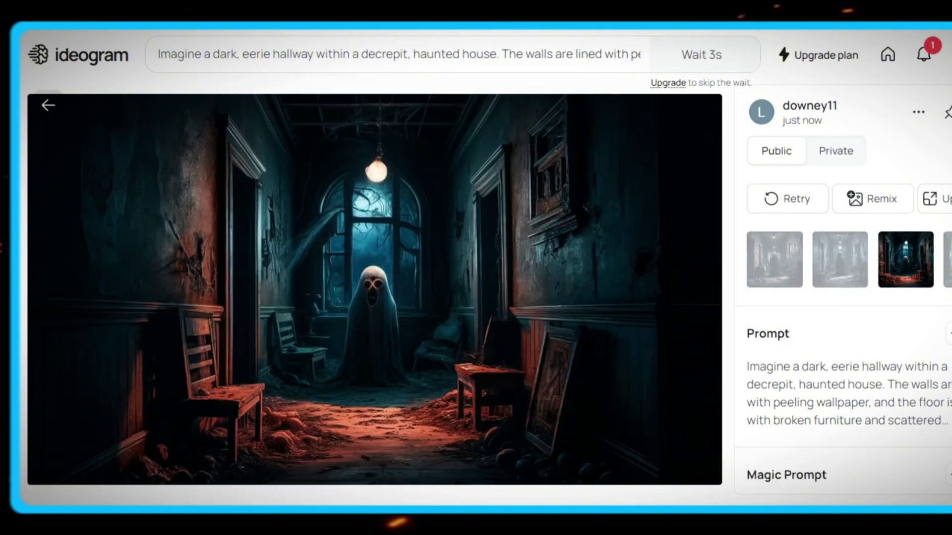
pyautogui.press('Right')
pyautogui.press('Left')
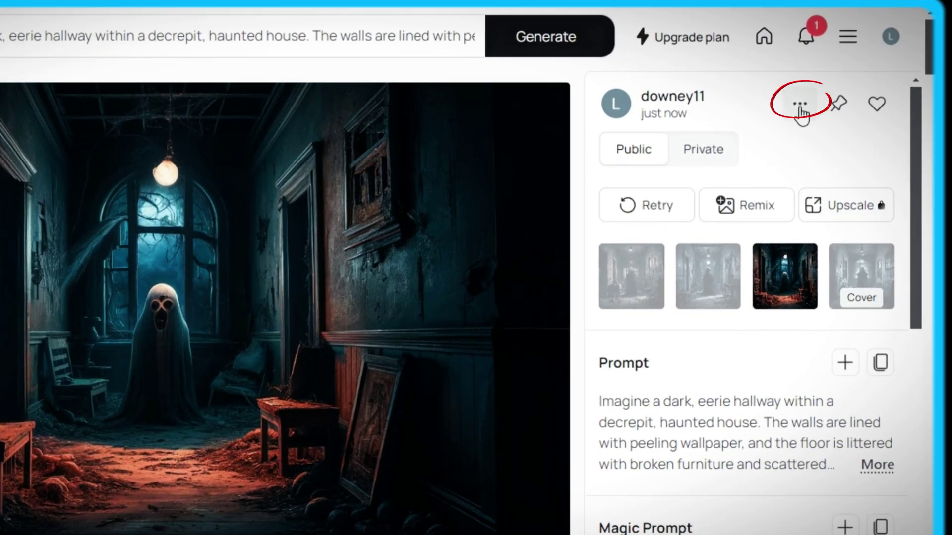
pyautogui.click(800, 105)
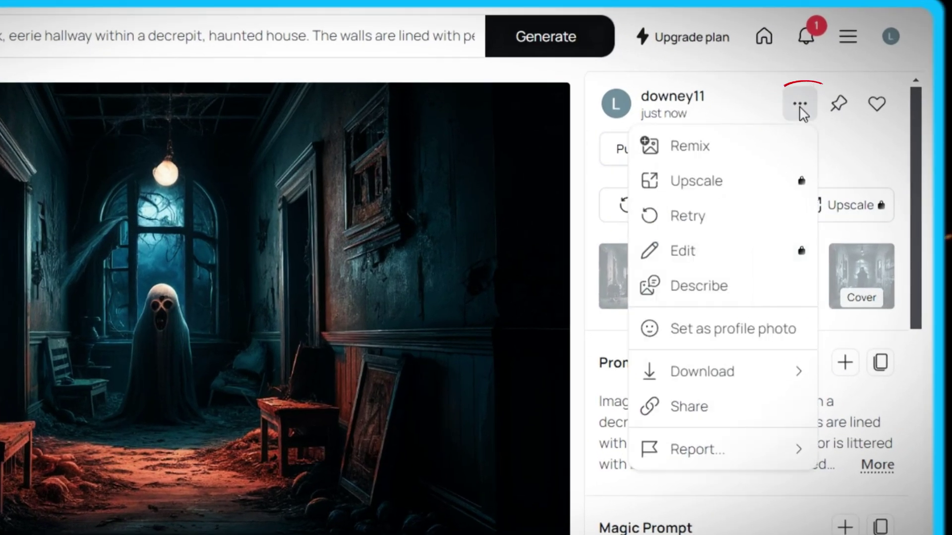
pyautogui.moveTo(722, 373)
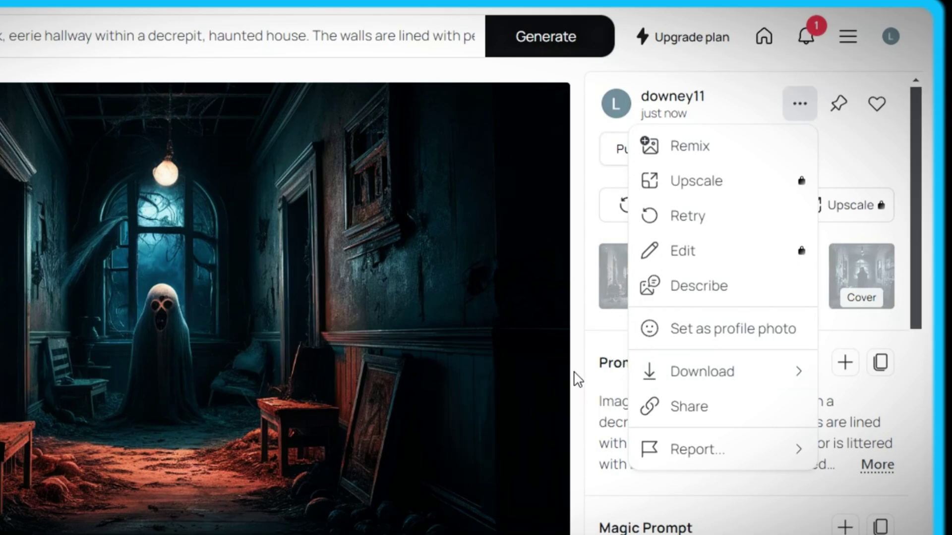